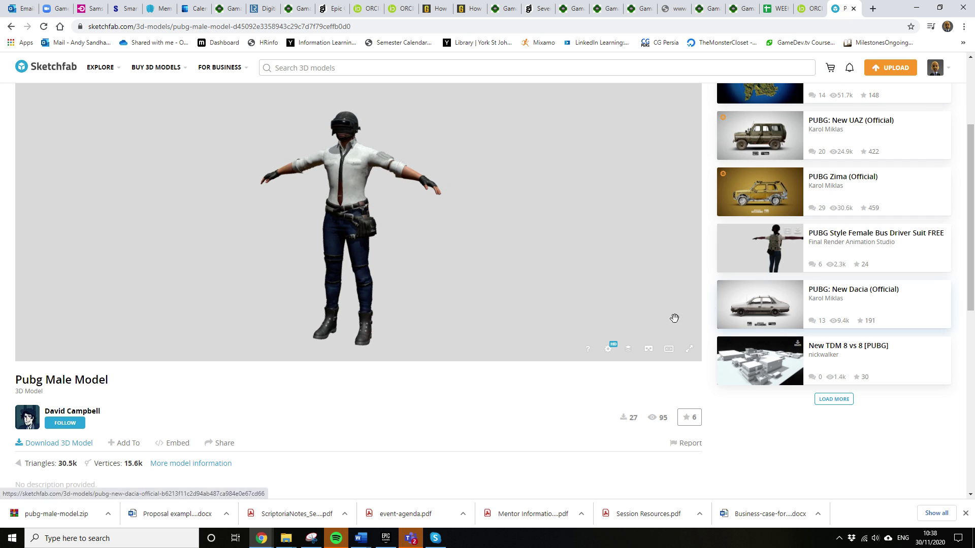
Scroll the Pubg Male Model page and open its Download 3D Model options
scroll(309, 394, down, 1)
scroll(308, 399, down, 2)
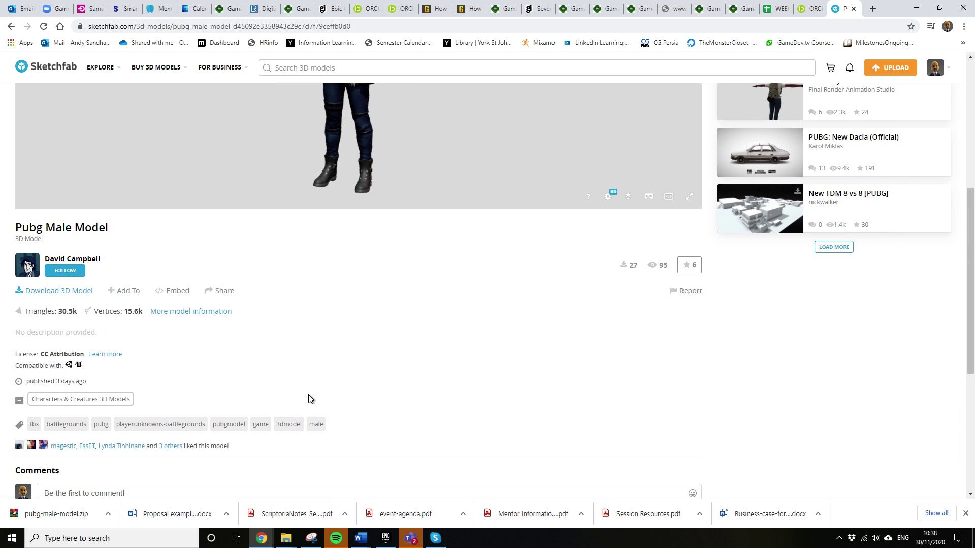
scroll(309, 398, up, 4)
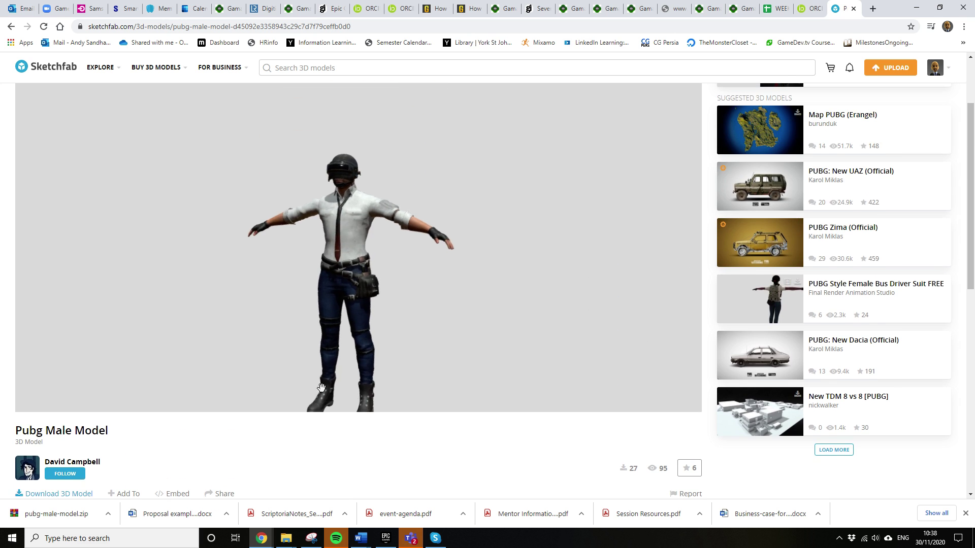
scroll(140, 446, down, 1)
click(43, 445)
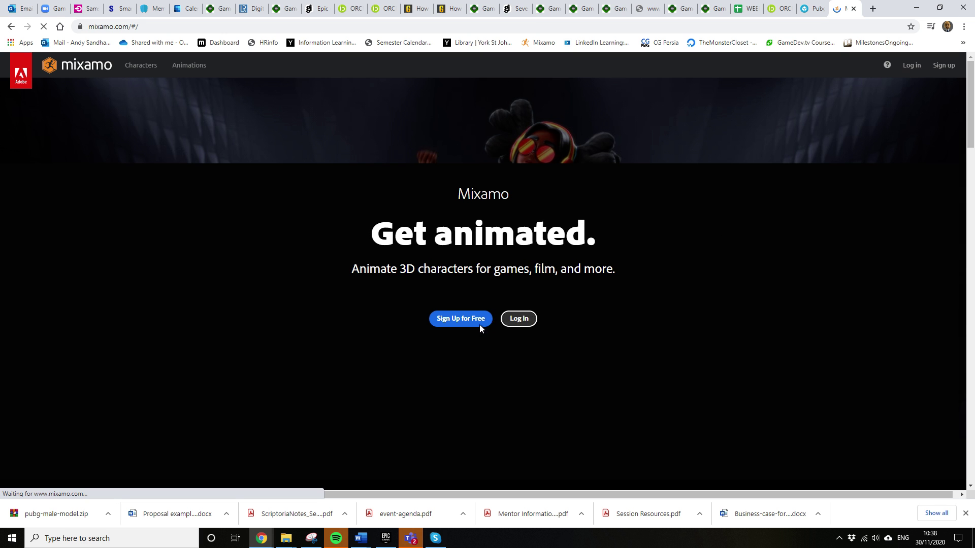
Sign in with the saved e-mail and password on the Personal Account, skipping two-step verification
click(531, 319)
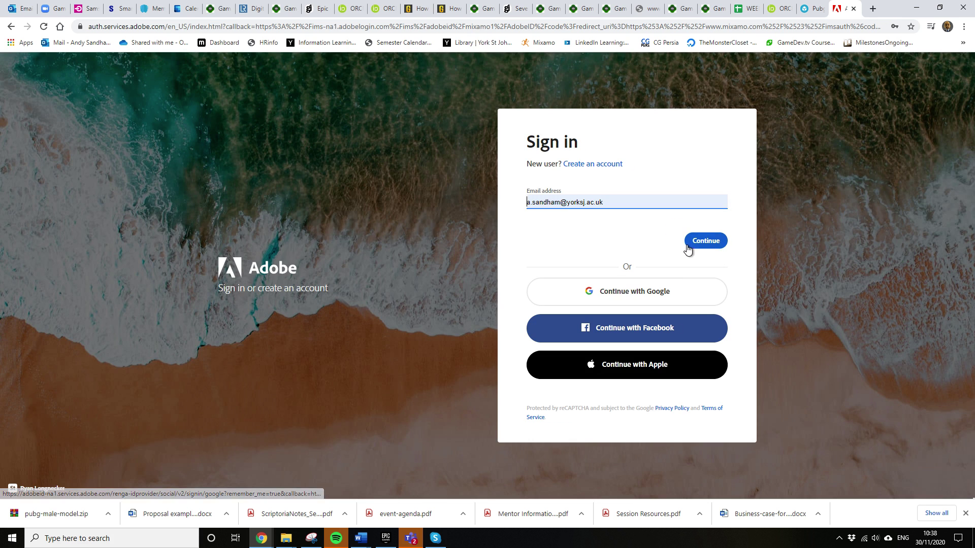
click(706, 242)
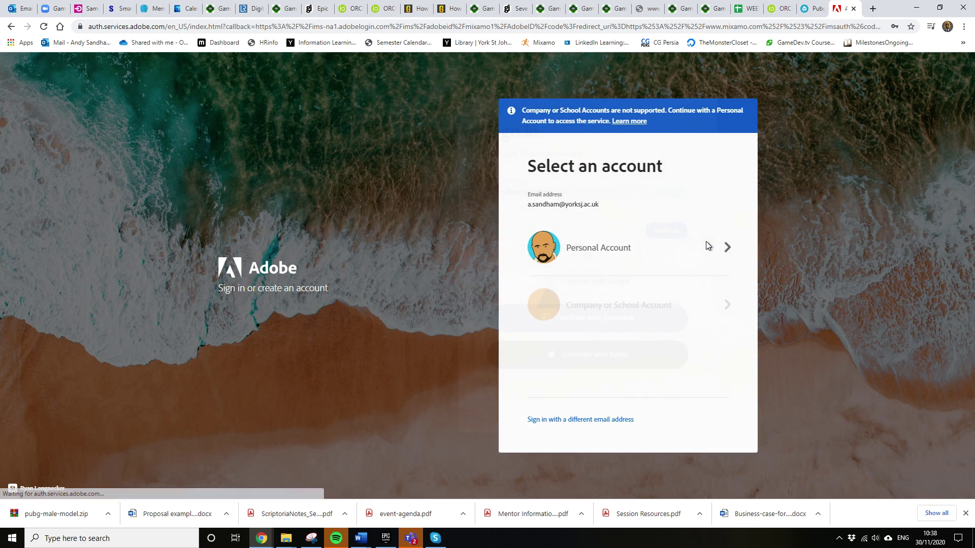
click(713, 258)
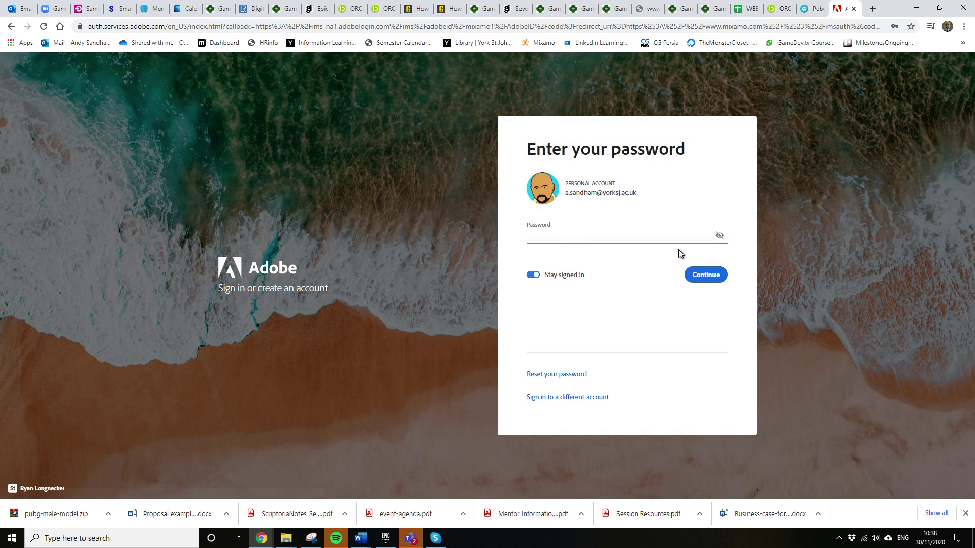
click(694, 272)
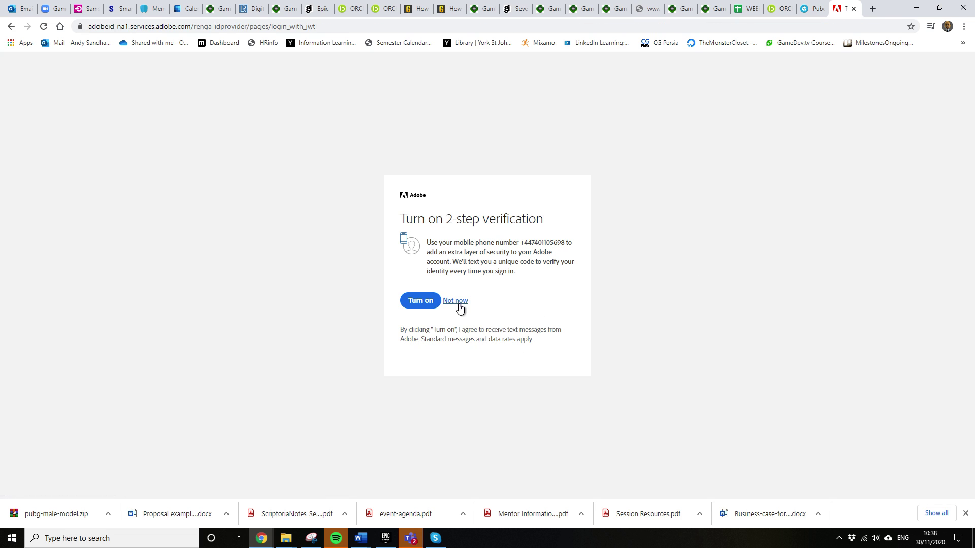
click(459, 304)
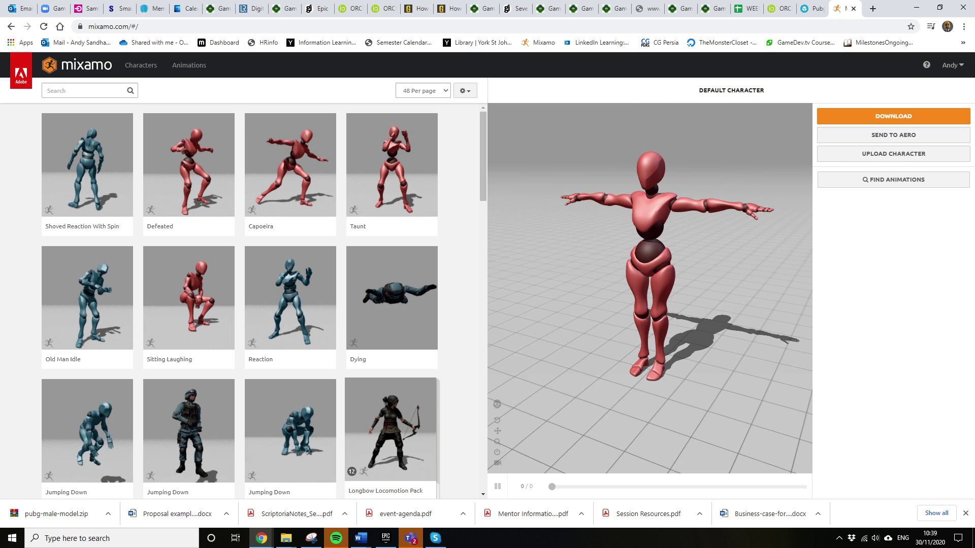
Upload pubg-male-model.zip through the Upload Character window
click(912, 154)
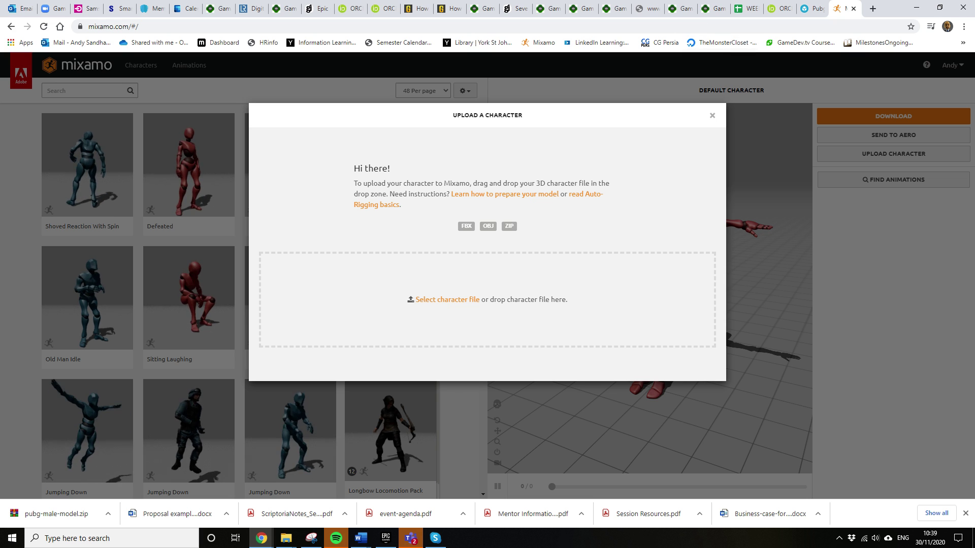
drag(55, 514, 448, 309)
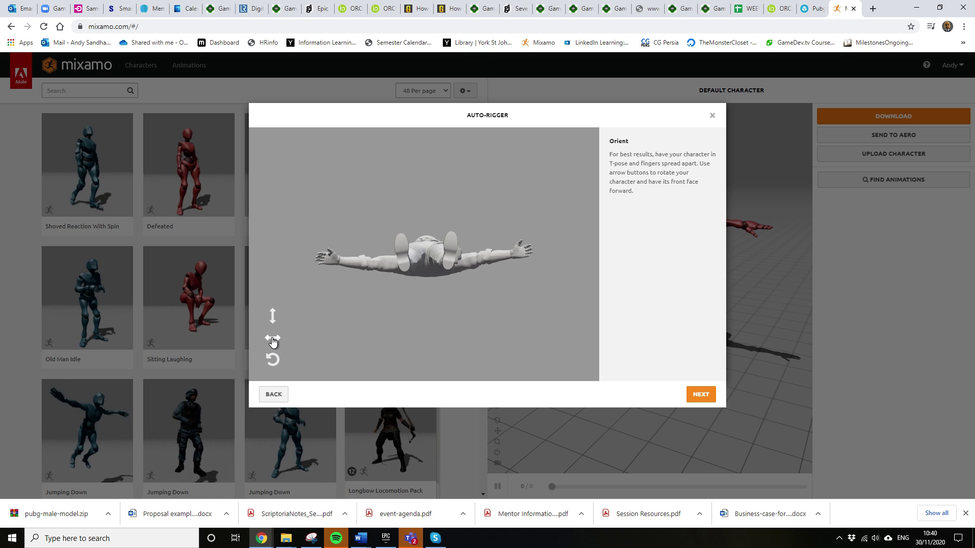
Rotate the model on the Y and X axes until it stands upright facing front
click(273, 339)
click(272, 339)
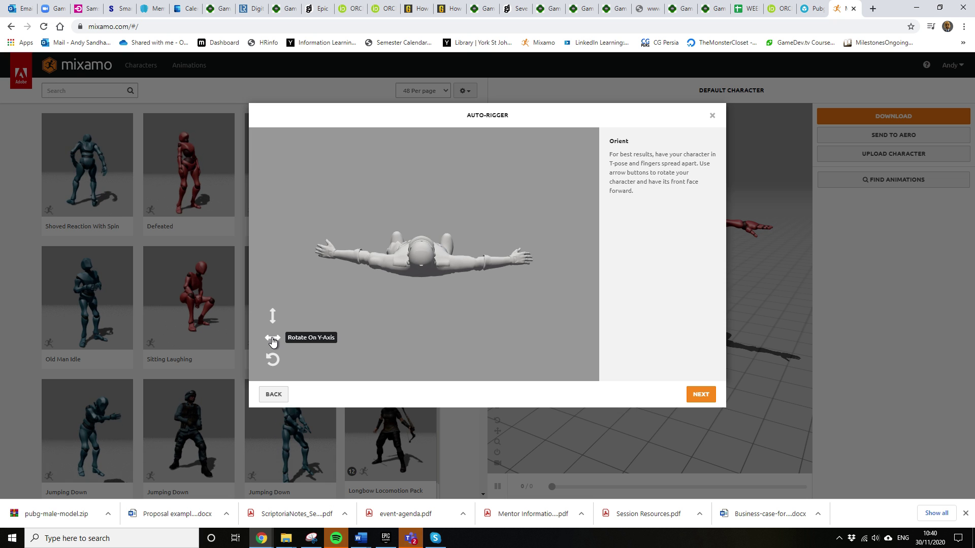
click(273, 340)
click(273, 340)
click(273, 316)
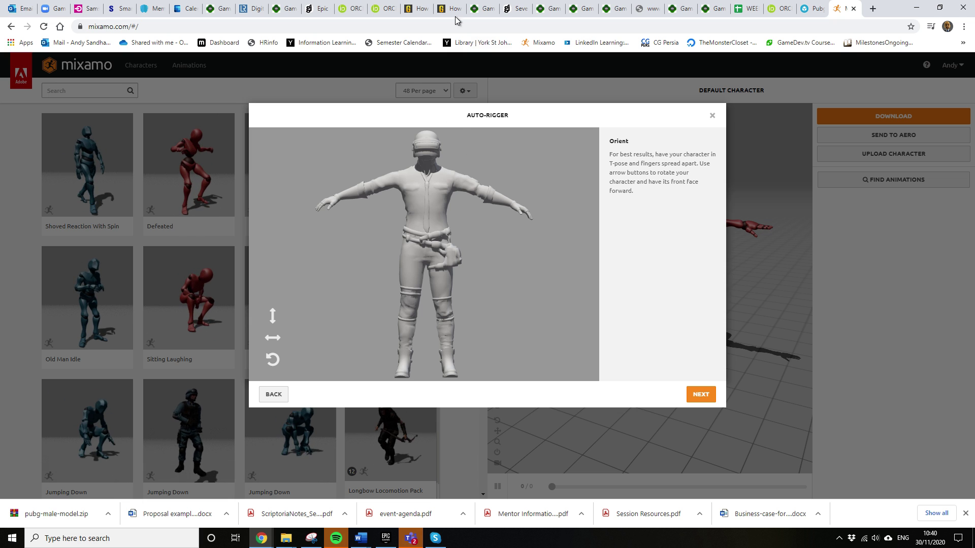
key(alt+Tab)
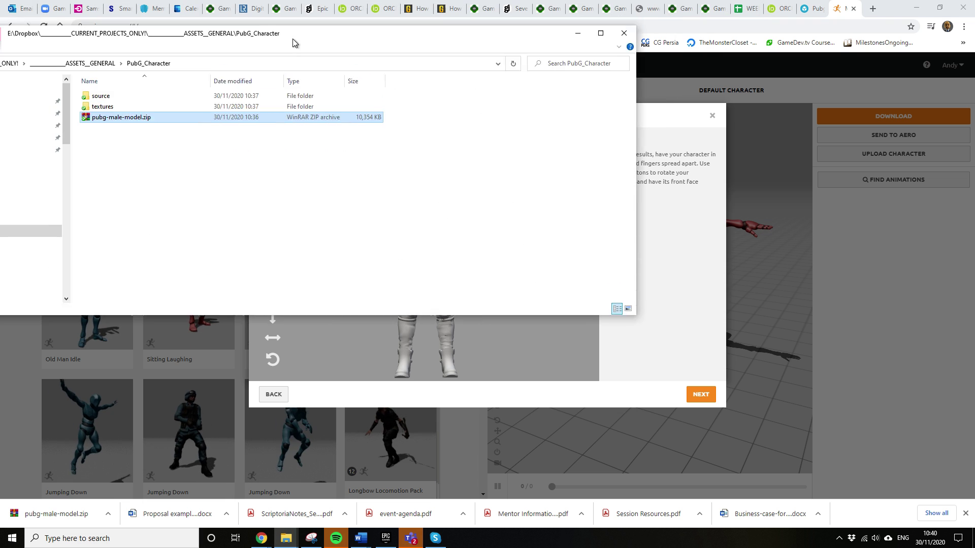
drag(294, 49, 307, 94)
double_click(120, 156)
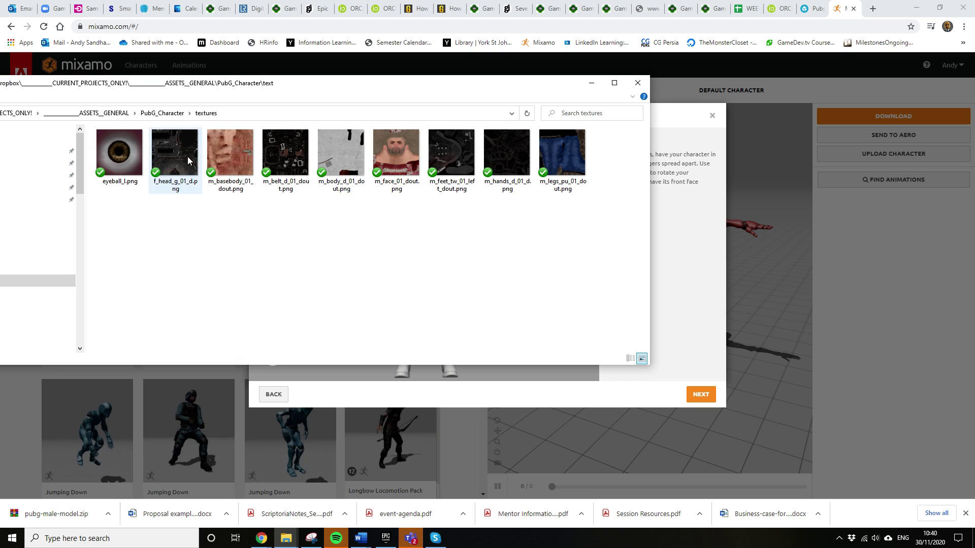
click(162, 113)
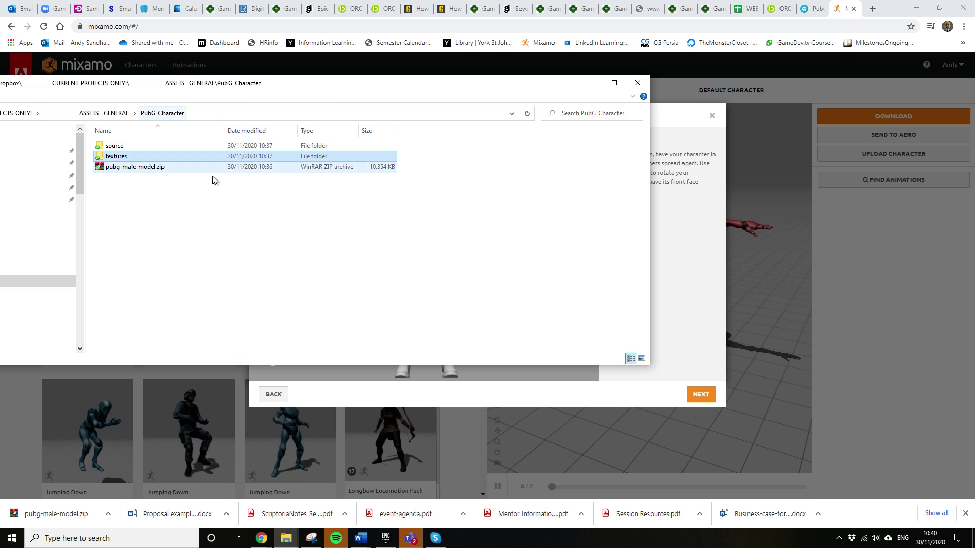
double_click(133, 147)
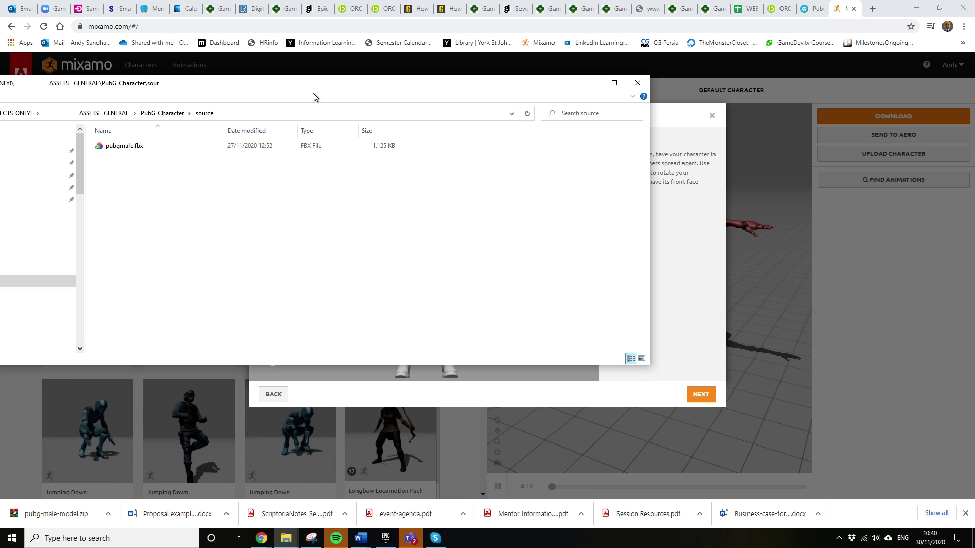
drag(312, 88, 303, 87)
click(582, 83)
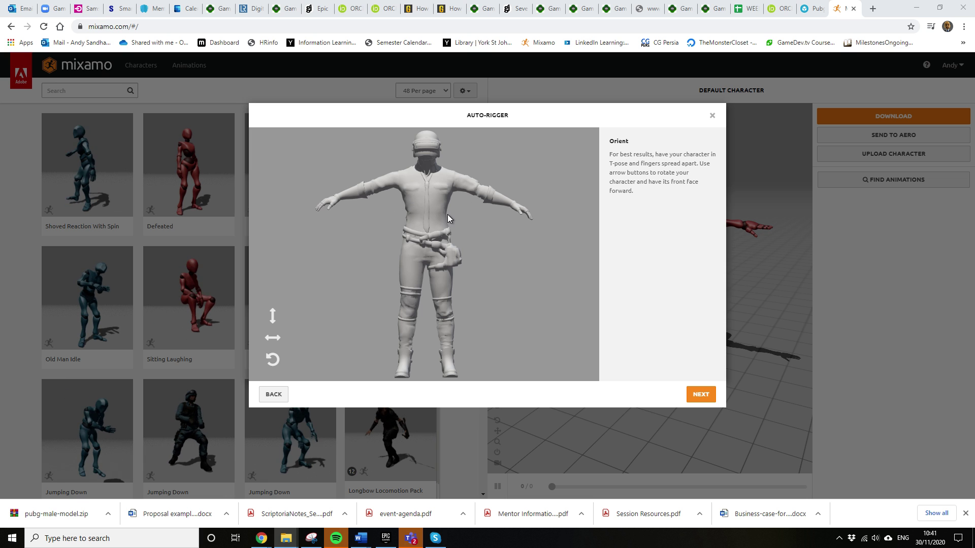
Drag the chin, wrist, elbow, knee and groin markers onto the model with symmetry on
click(691, 398)
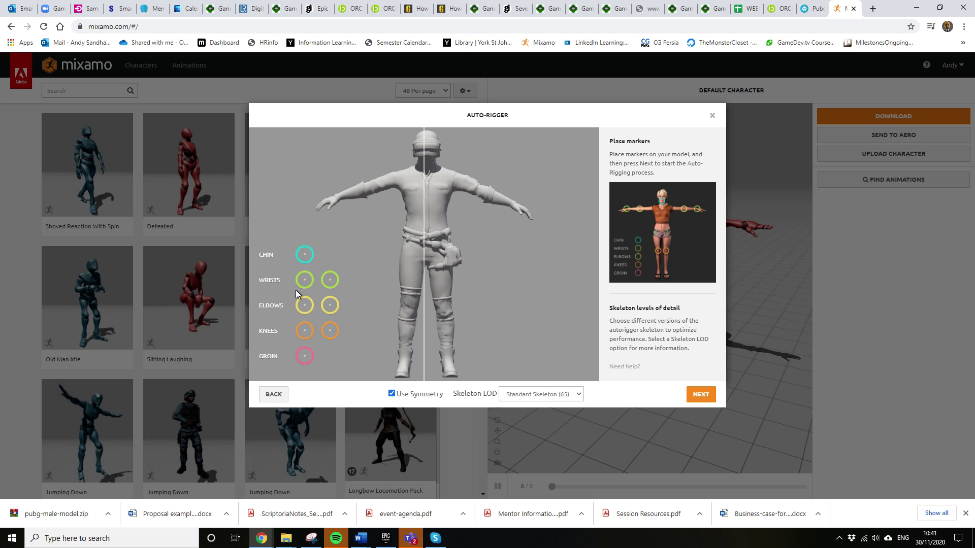
mouse_move(304, 255)
mouse_down()
mouse_move(350, 251)
mouse_move(428, 165)
mouse_up()
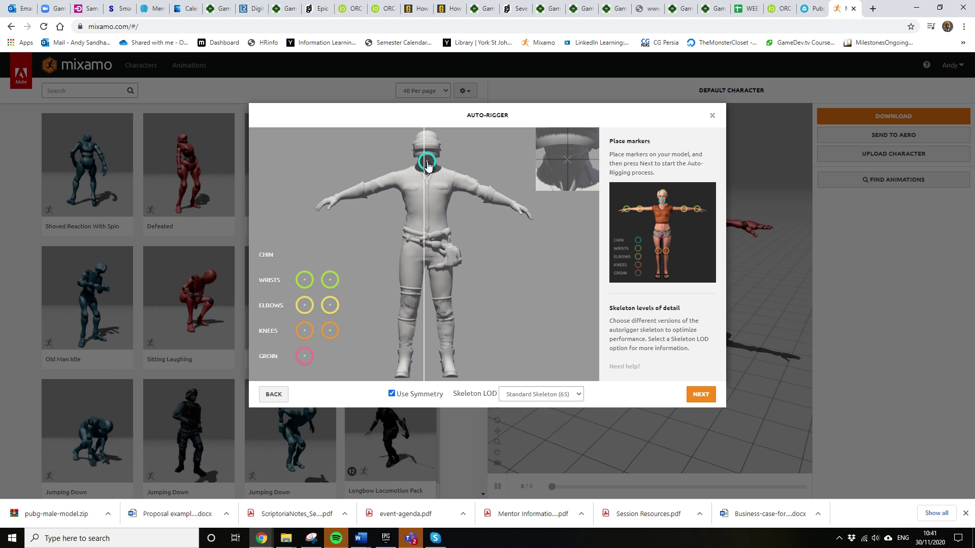
drag(304, 280, 339, 201)
mouse_move(304, 305)
mouse_down()
mouse_move(392, 209)
mouse_move(376, 189)
mouse_up()
mouse_move(301, 332)
mouse_down()
mouse_move(409, 308)
mouse_move(407, 318)
mouse_move(411, 305)
mouse_up()
mouse_move(305, 360)
mouse_down()
mouse_move(433, 287)
mouse_move(426, 262)
mouse_up()
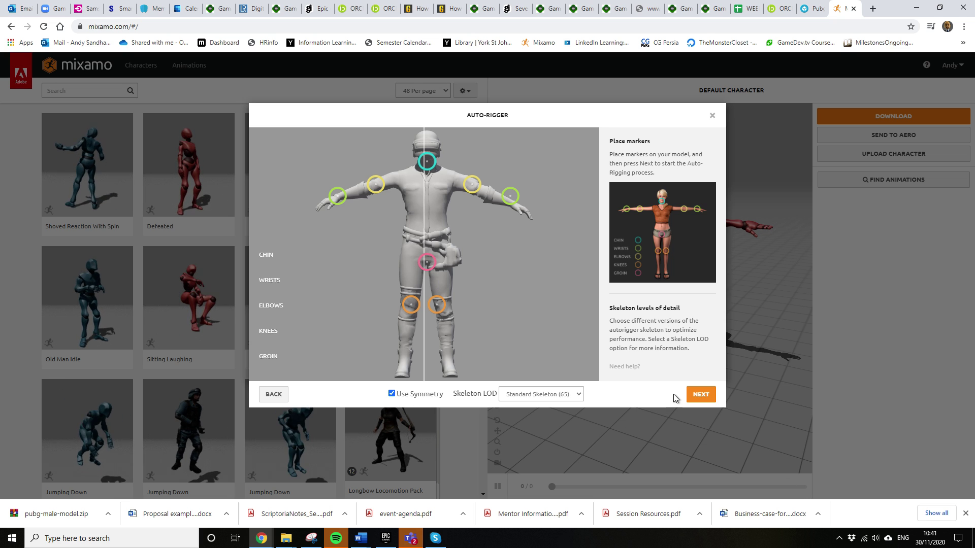
Fine-tune both wrist markers so they sit precisely on the character's wrists
click(701, 395)
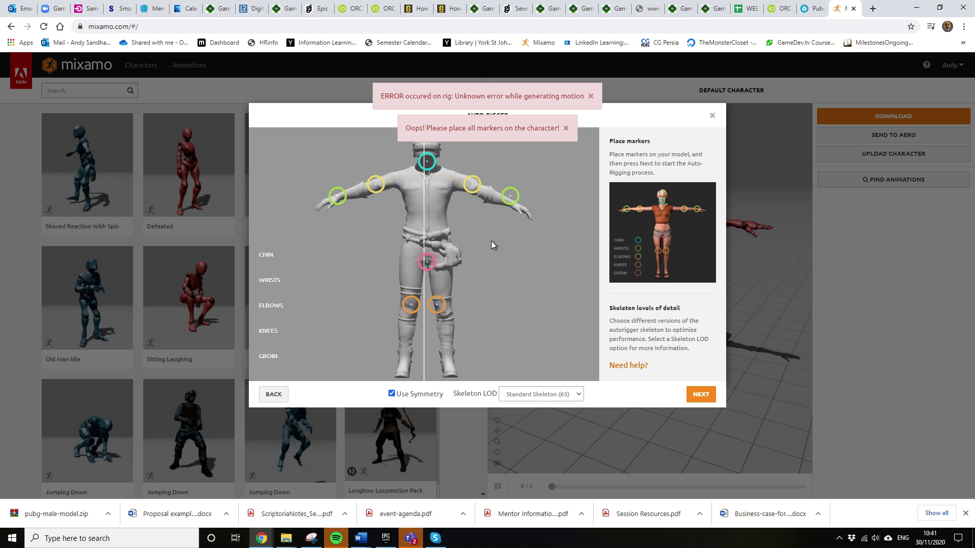
drag(511, 200, 513, 205)
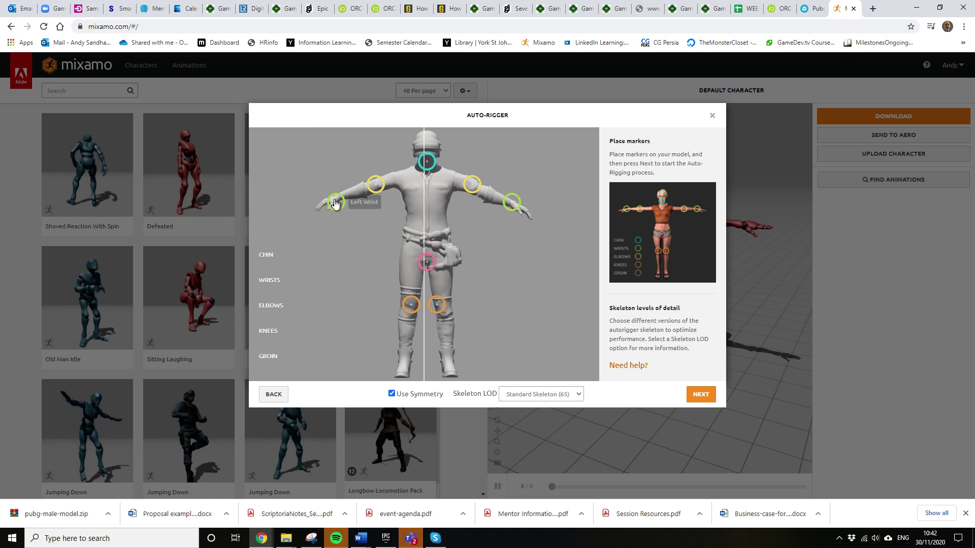
drag(335, 203, 338, 200)
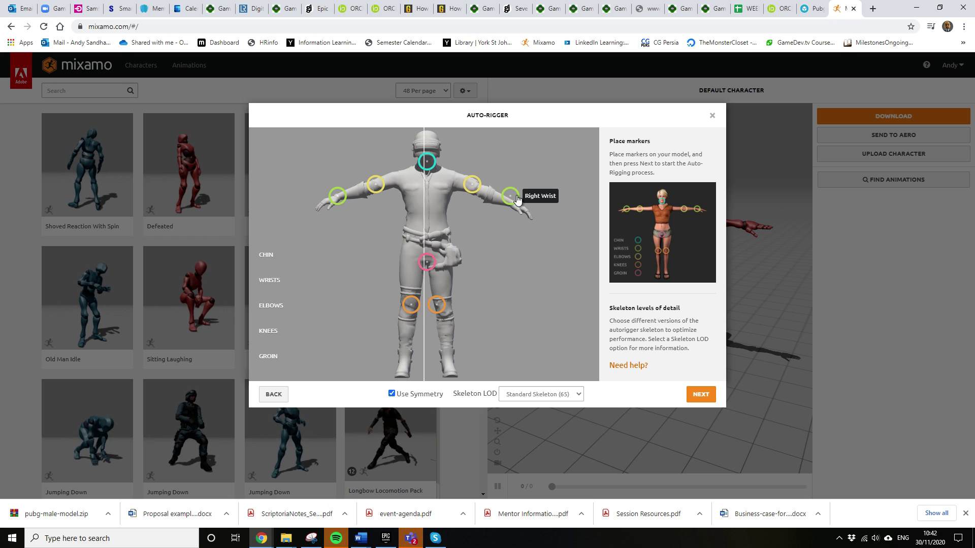
drag(513, 203, 514, 206)
drag(339, 206, 344, 198)
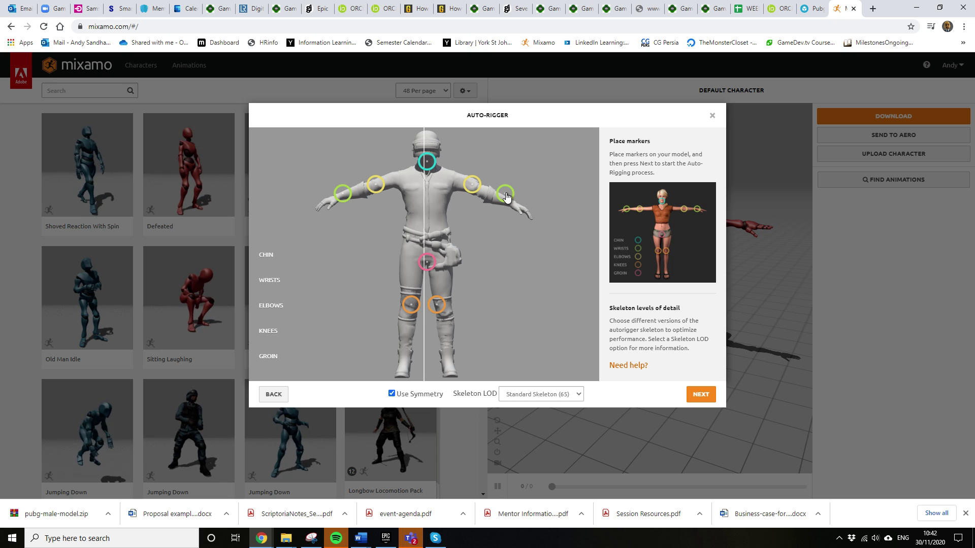
mouse_move(504, 203)
mouse_down()
mouse_move(517, 213)
mouse_move(512, 205)
mouse_up()
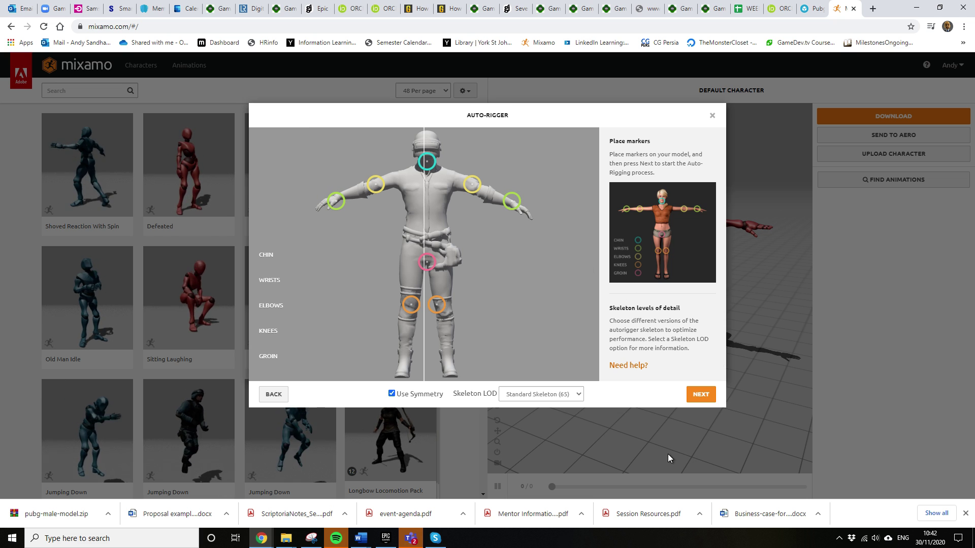
click(702, 396)
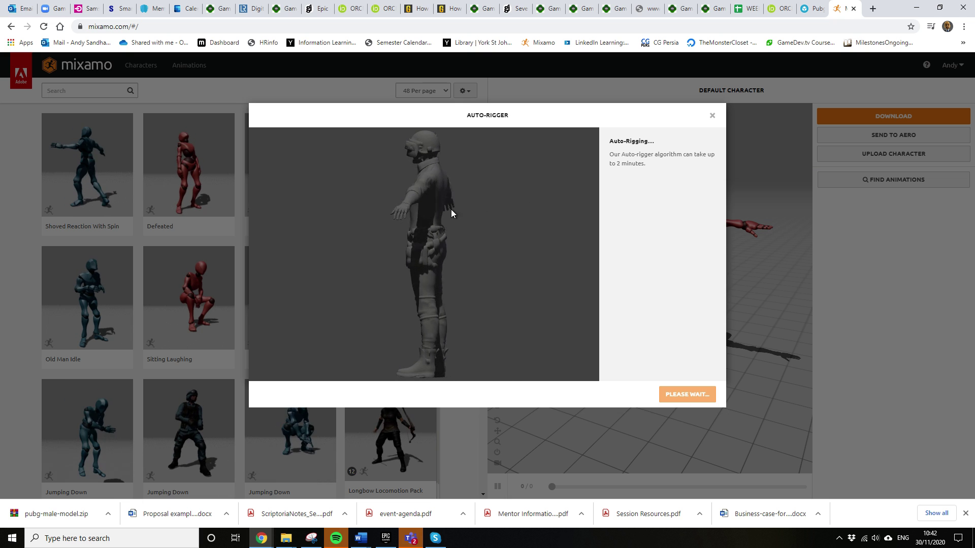
Scroll through the Pubg Male Model page in the Sketchfab tab, then switch back to Mixamo
click(813, 8)
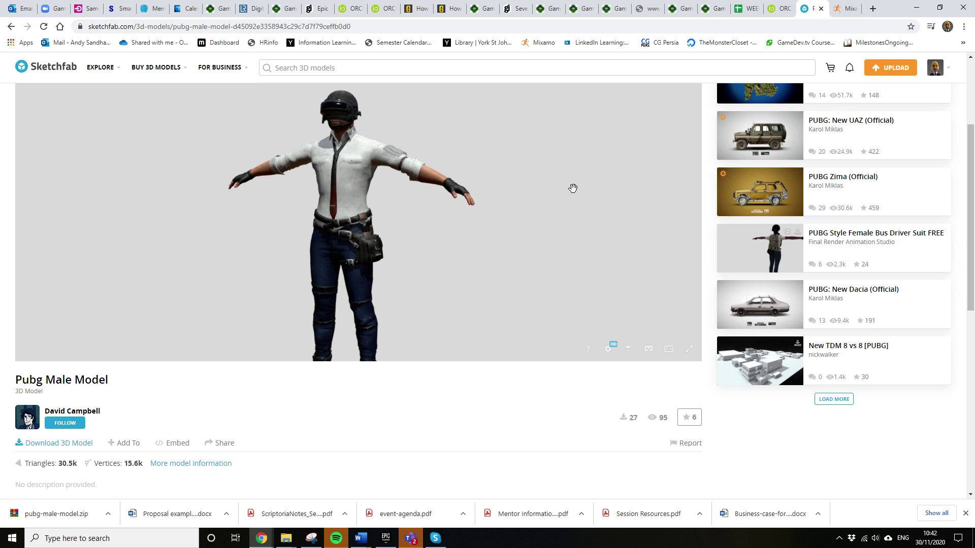
scroll(538, 434, down, 2)
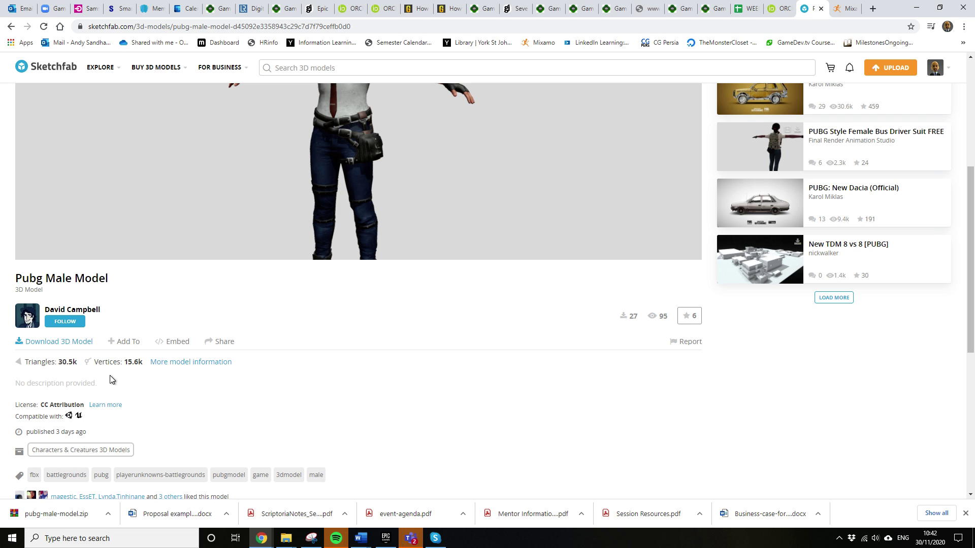
scroll(497, 298, up, 2)
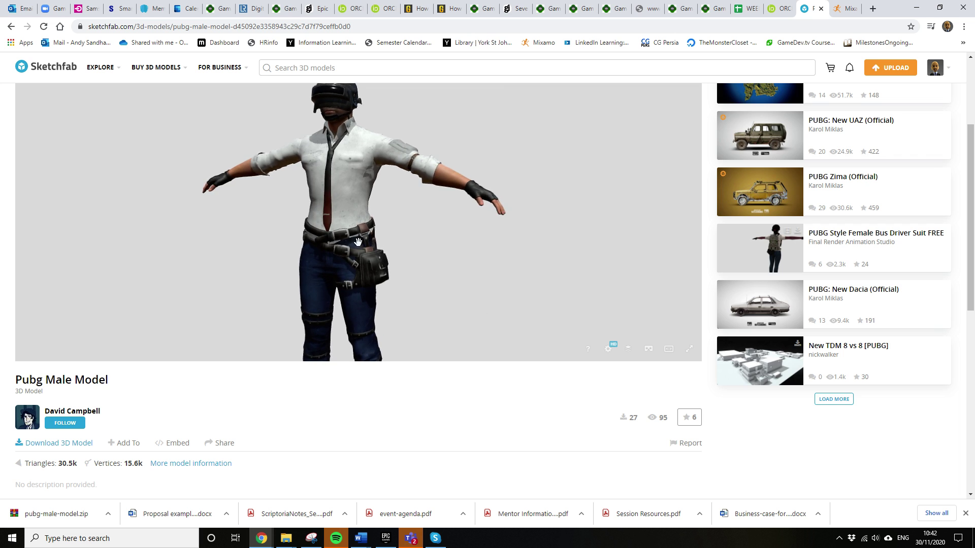
click(835, 14)
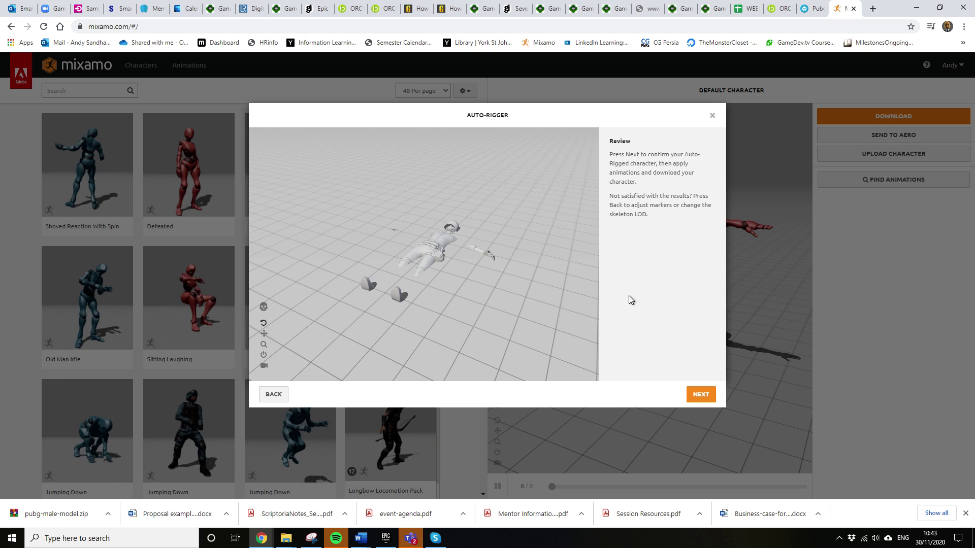
Orbit the review preview to check the rig, then confirm the auto-rigged character
mouse_move(481, 318)
mouse_down()
mouse_move(527, 291)
mouse_move(492, 304)
mouse_up()
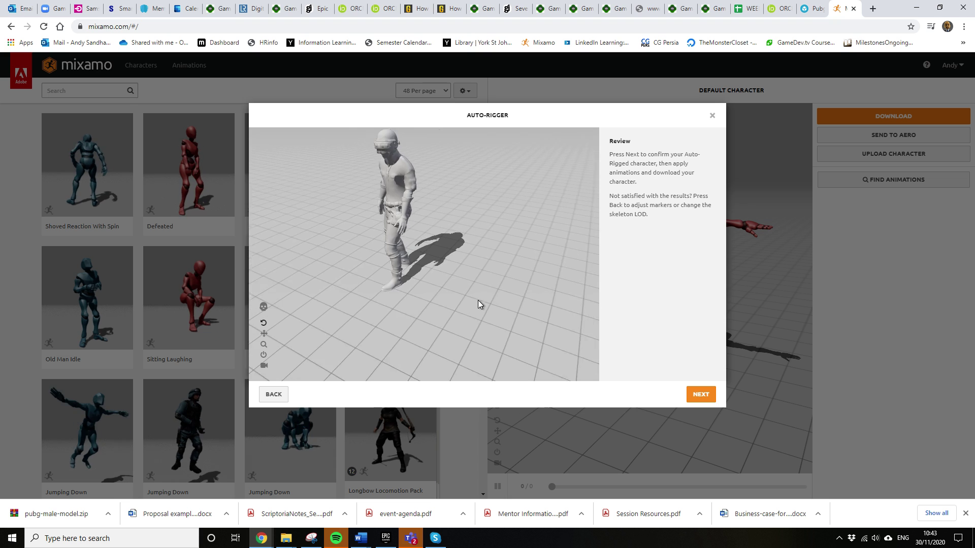
click(705, 396)
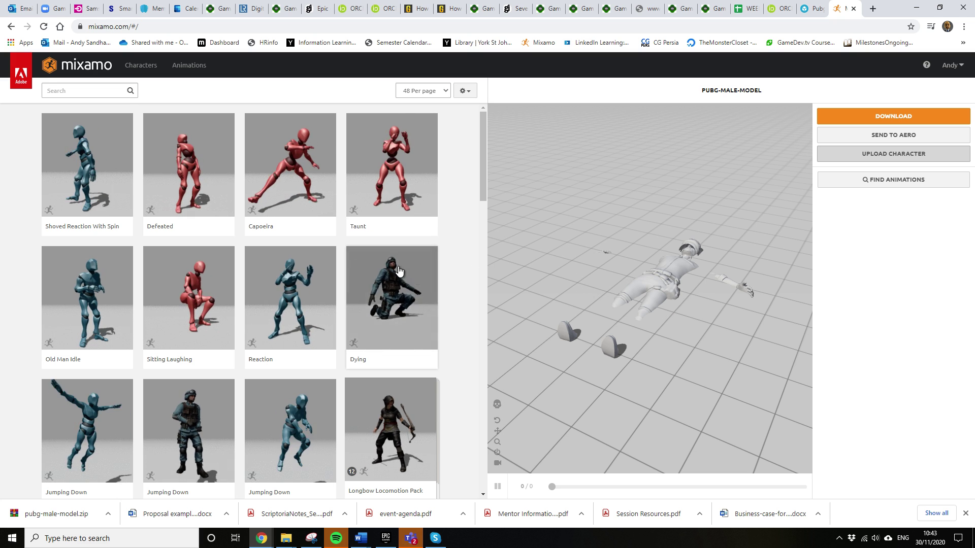
Preview Sitting Laughing on the model, then apply the Jumping Down animation
click(204, 308)
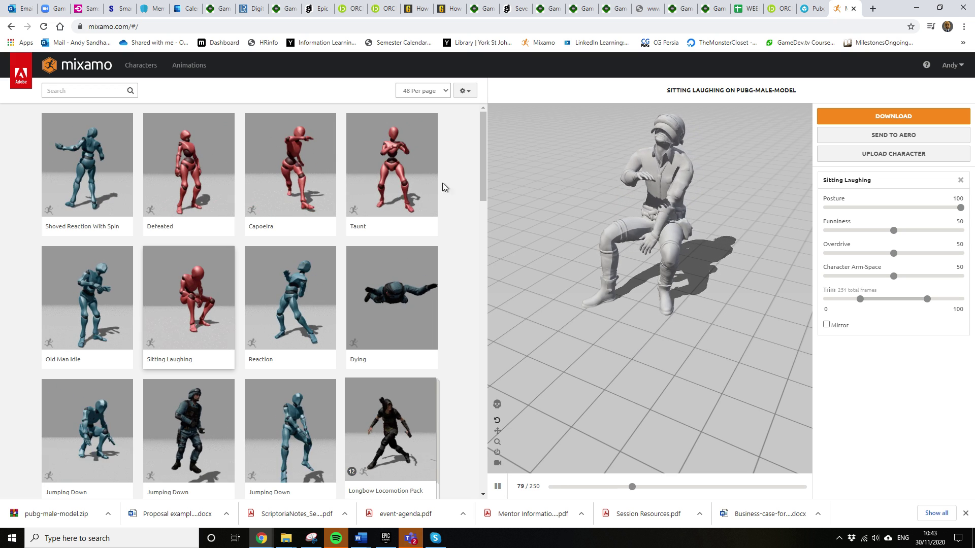
scroll(249, 321, down, 3)
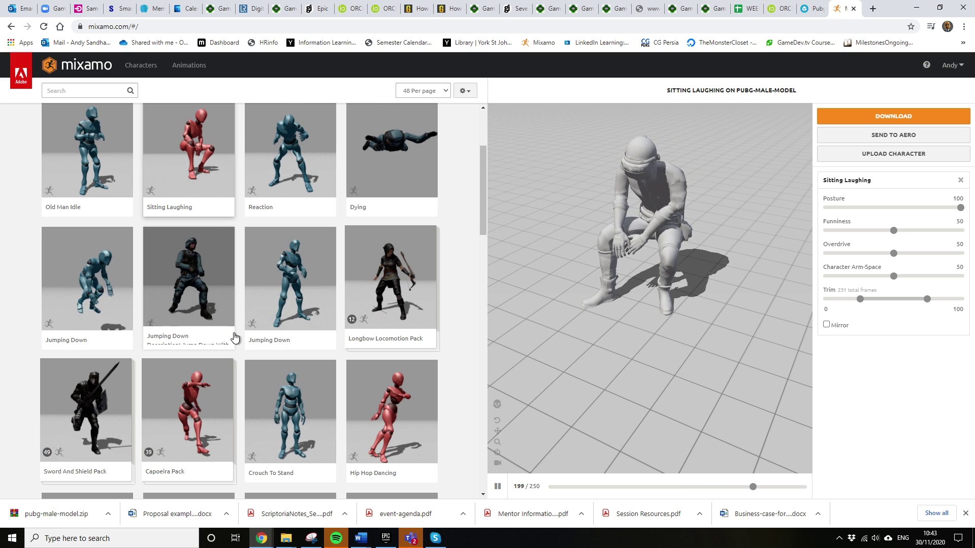
click(233, 335)
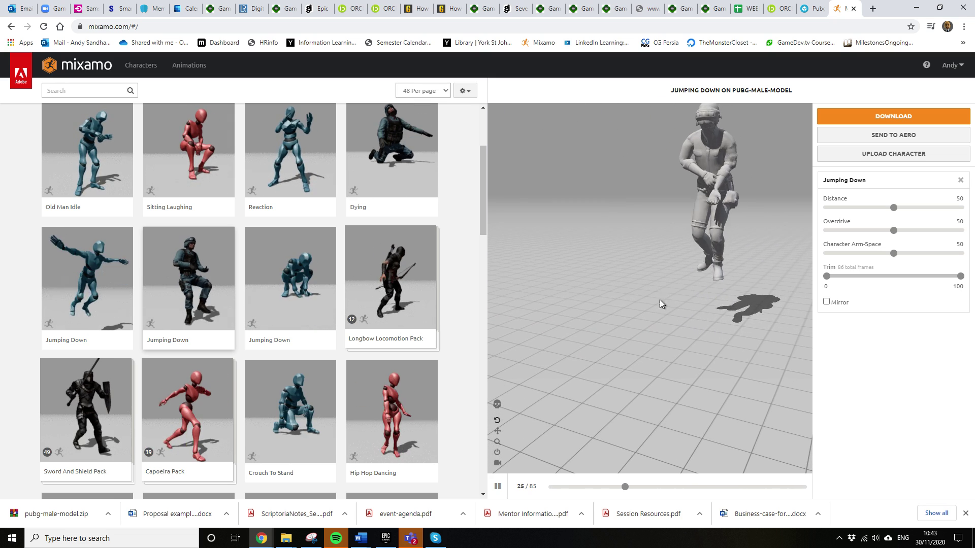
scroll(333, 265, up, 3)
Search the library for 't-pose', apply the T-Pose animation and centre the model in view
click(66, 92)
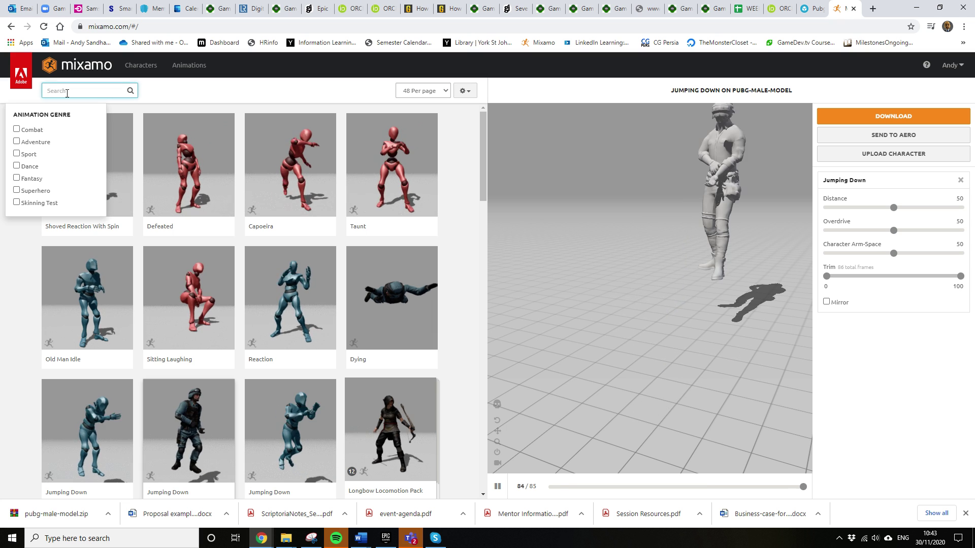
text(t-pose)
key(Return)
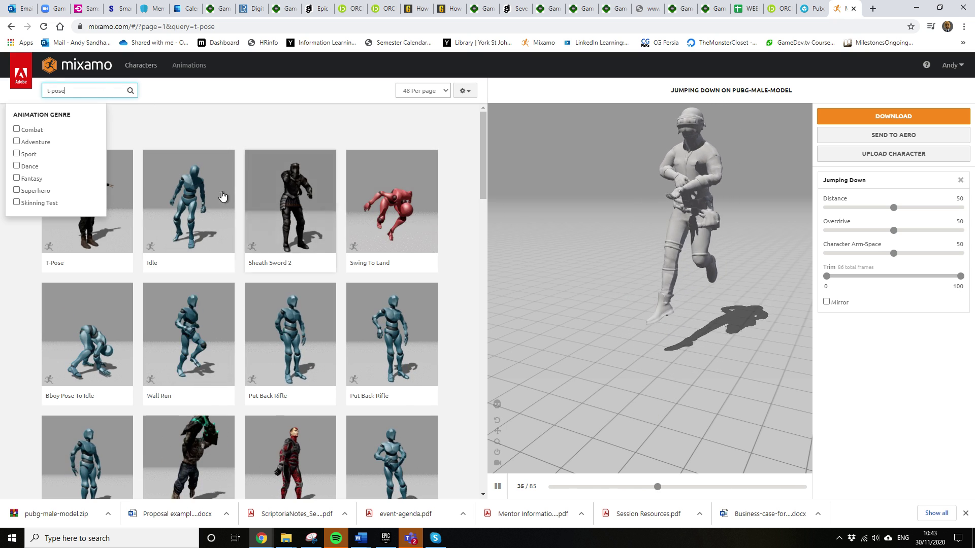
click(109, 226)
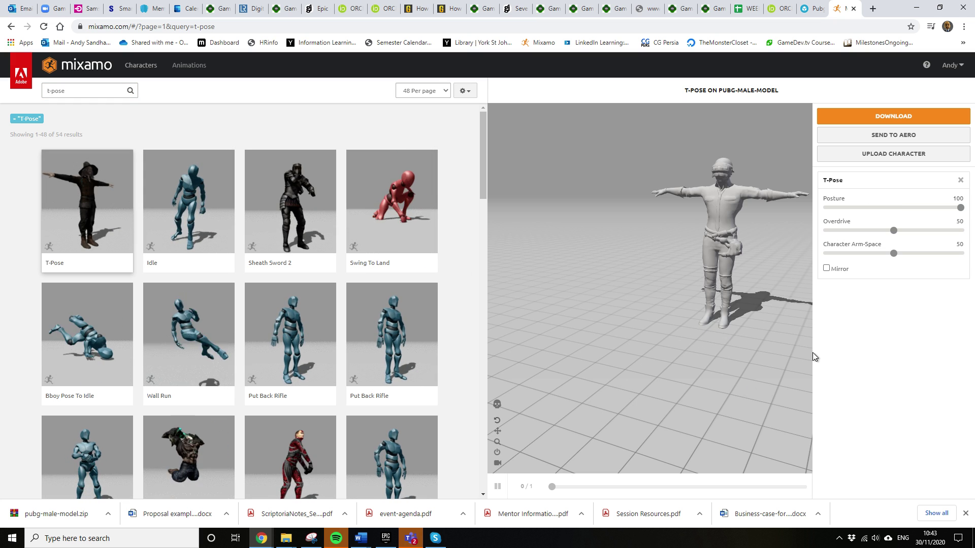
drag(769, 326, 708, 327)
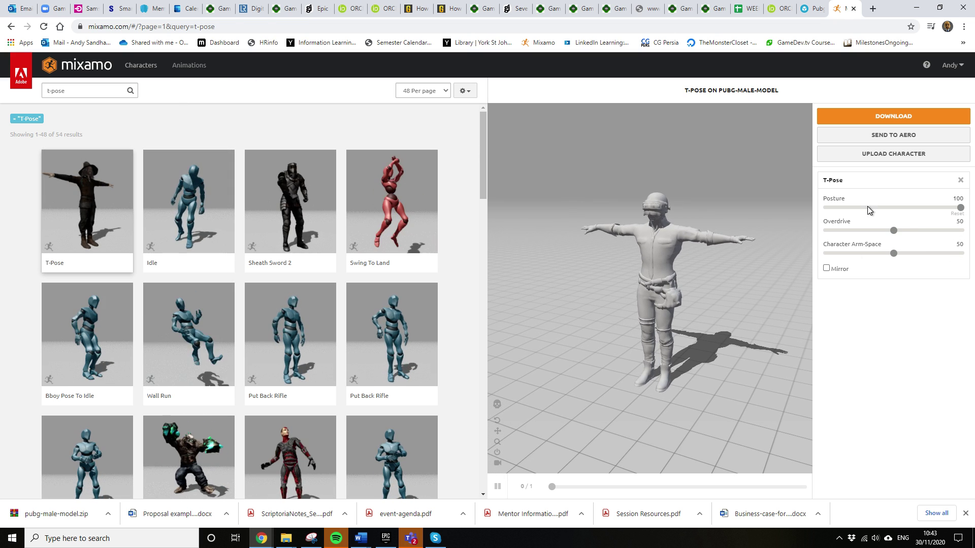
Download the T-posed character as T-Pose.fbx in FBX format, with skin and no keyframe reduction
click(892, 117)
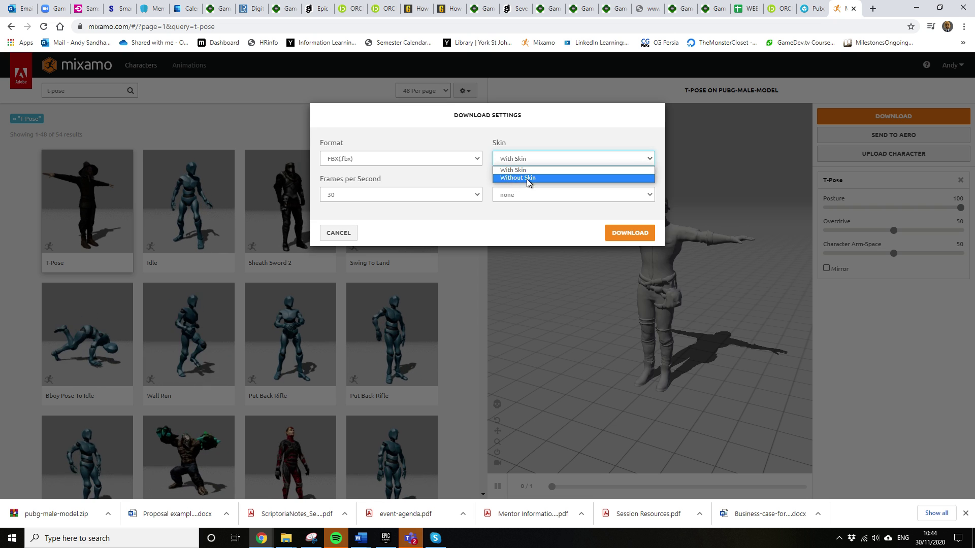
click(537, 165)
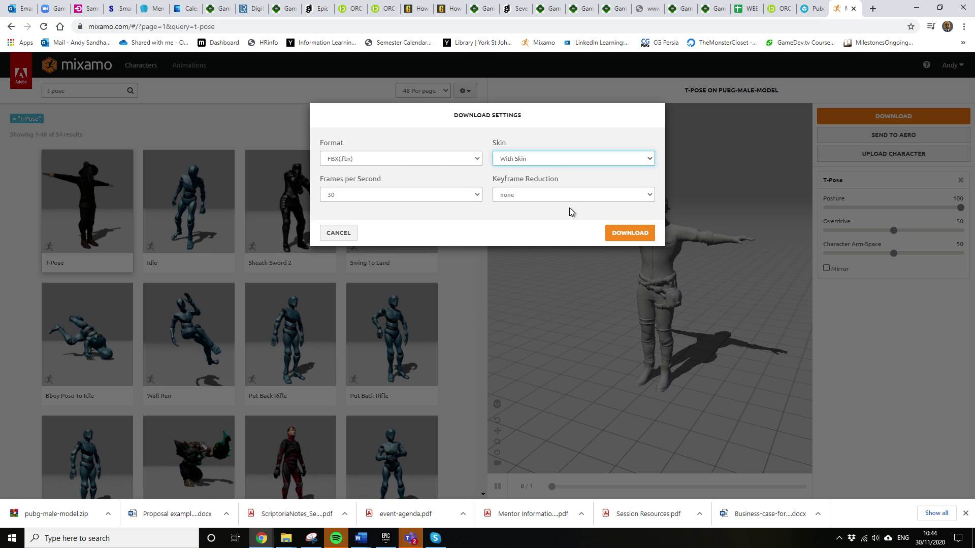
click(651, 197)
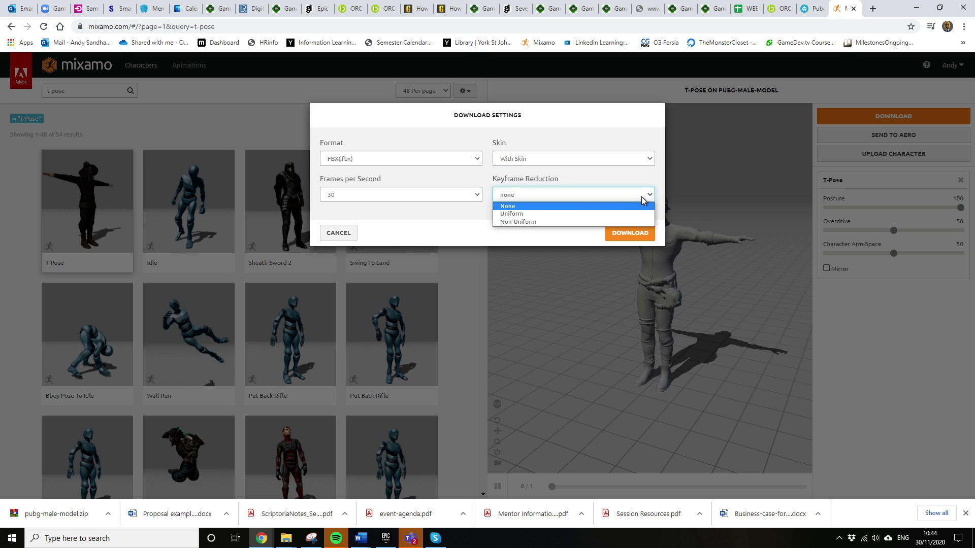
click(480, 218)
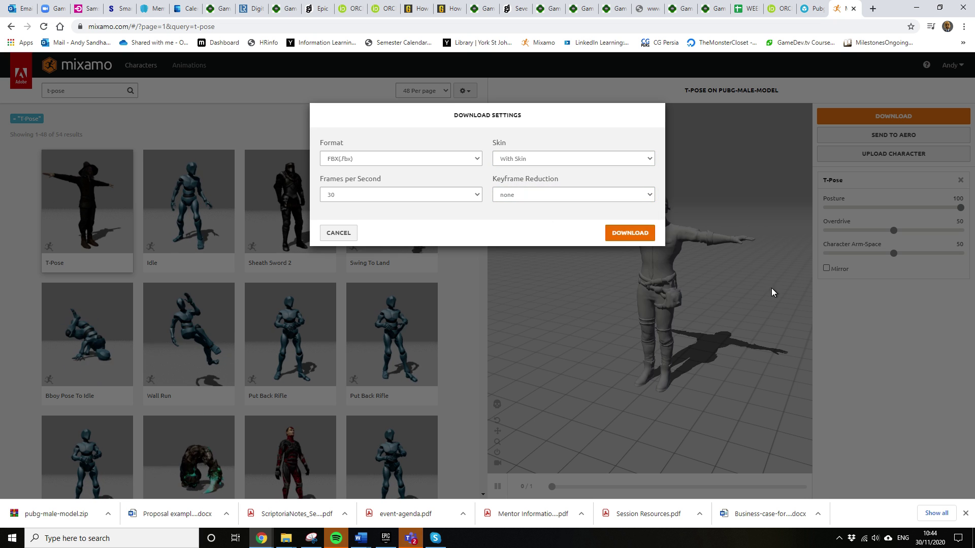
click(622, 234)
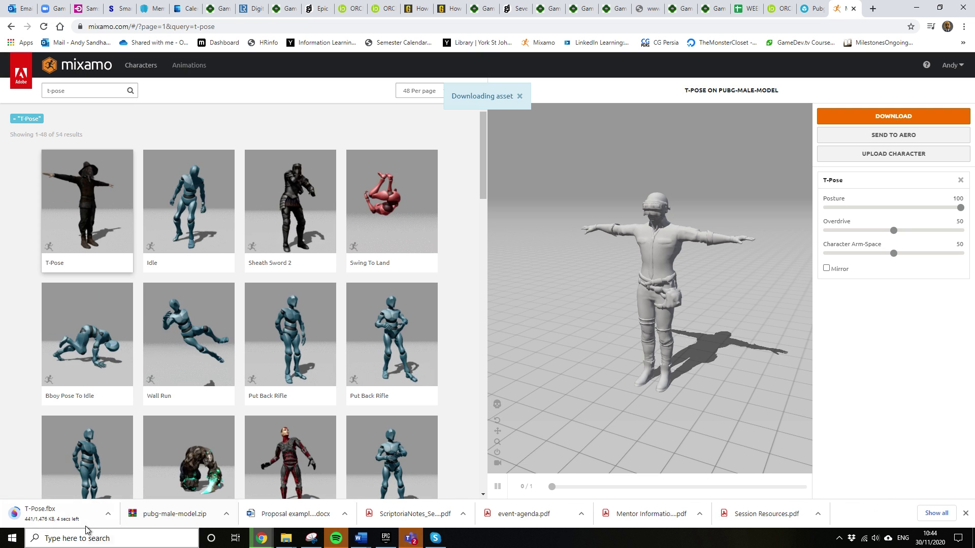
mouse_move(84, 510)
mouse_down()
mouse_move(510, 493)
mouse_move(137, 471)
mouse_move(79, 513)
mouse_up()
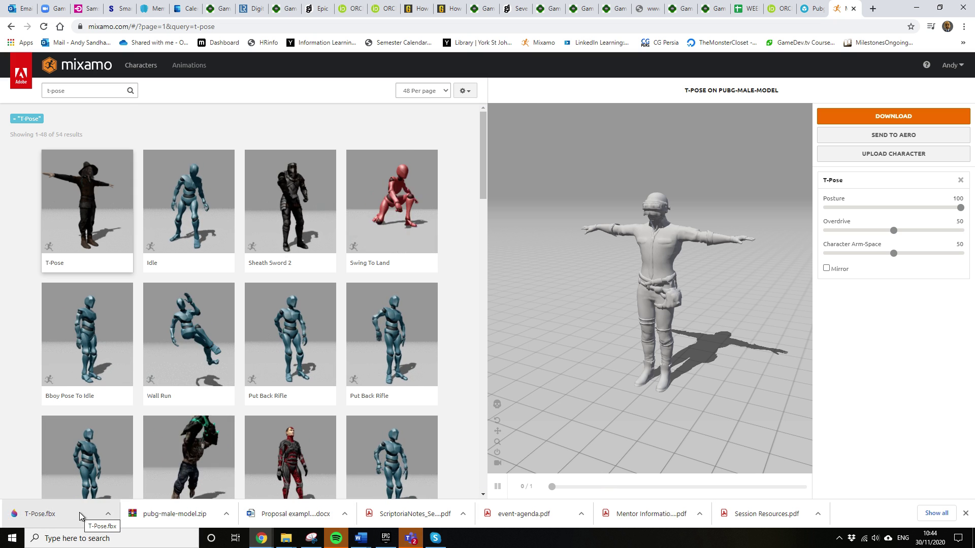